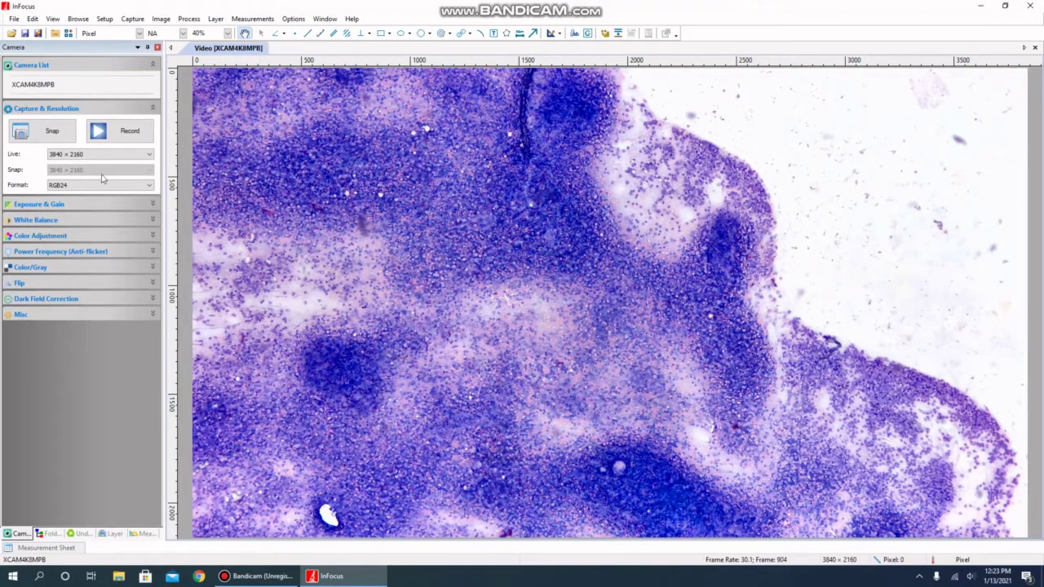
# Capture two still images from the live camera view and switch to the first one, 0001
pyautogui.click(37, 132)
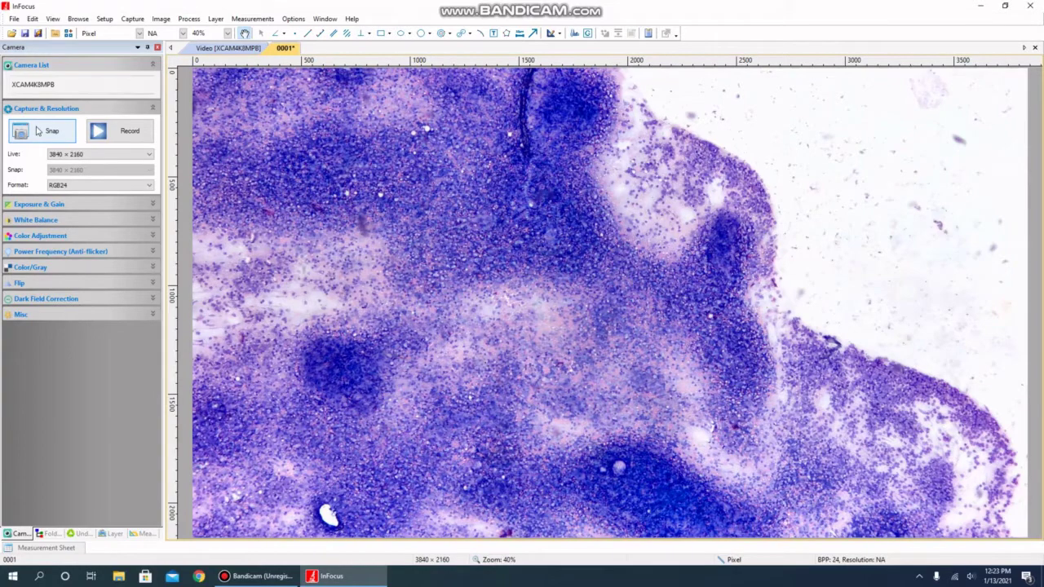
pyautogui.click(37, 131)
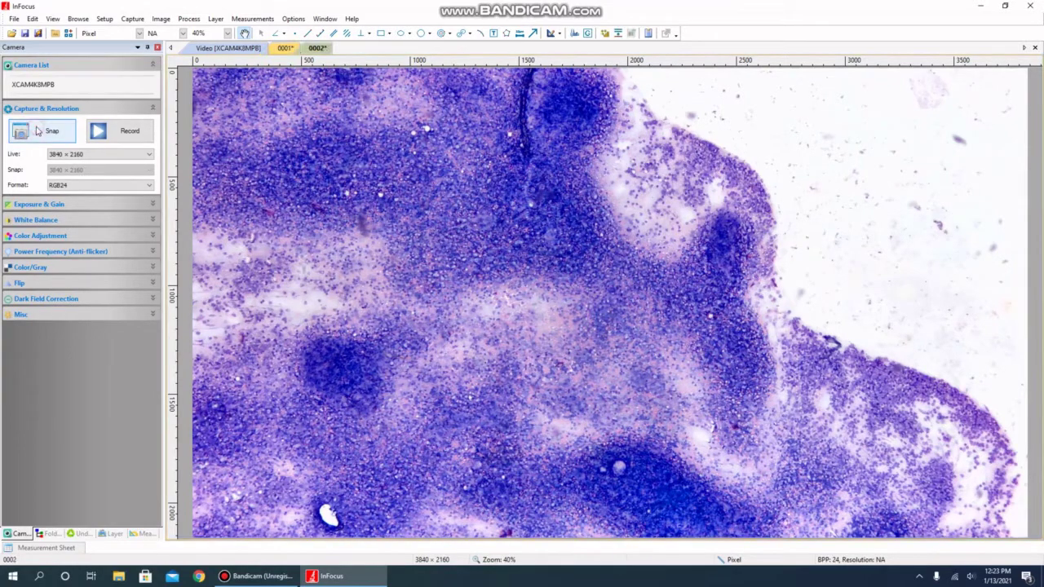
pyautogui.click(285, 48)
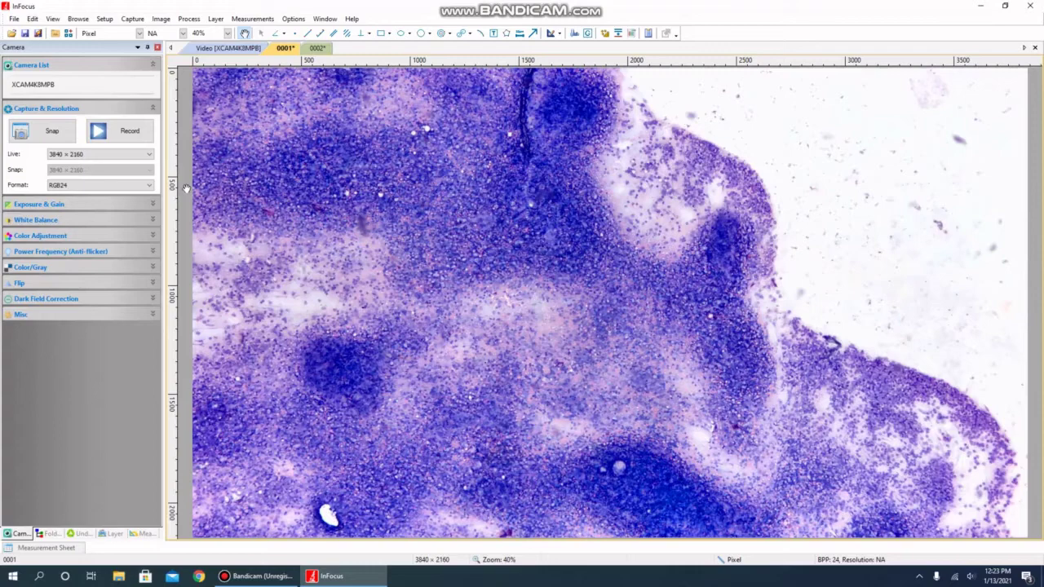
# Capture a series of further still images up to image 0010 from the camera
pyautogui.click(48, 134)
pyautogui.click(48, 134)
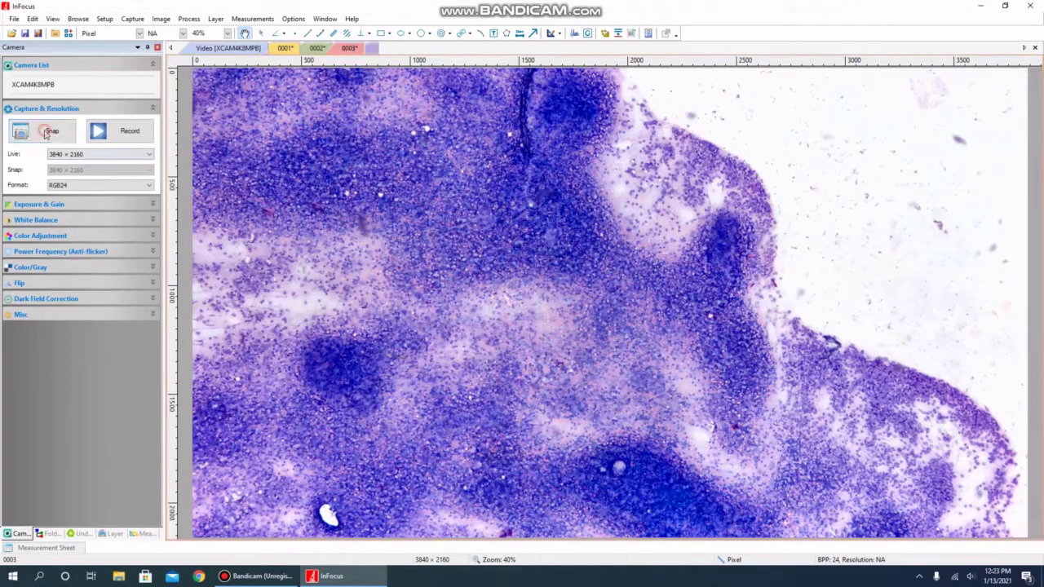
pyautogui.click(47, 133)
pyautogui.click(47, 134)
pyautogui.click(48, 134)
pyautogui.click(47, 134)
pyautogui.click(47, 133)
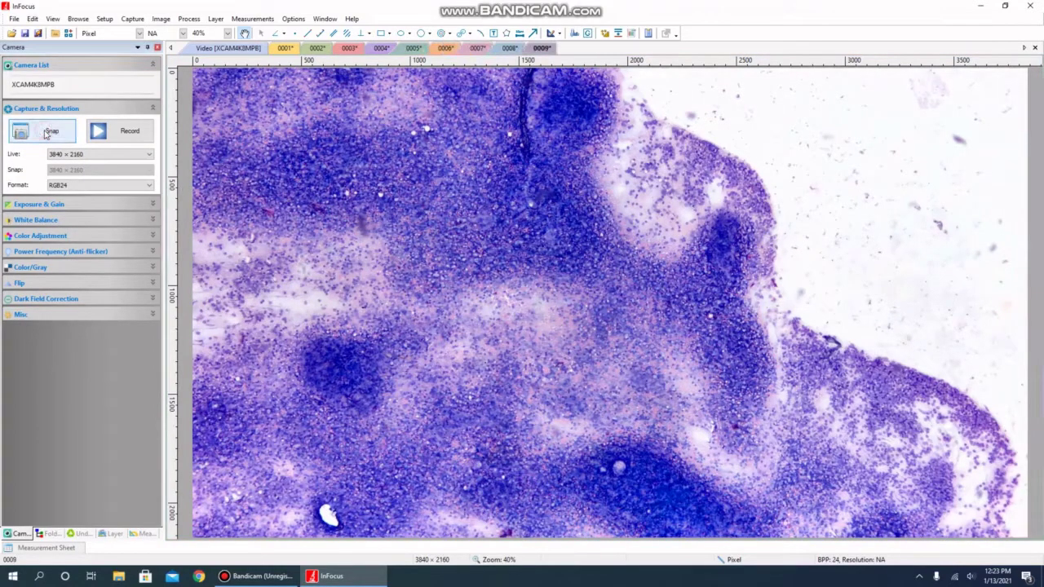
pyautogui.click(47, 134)
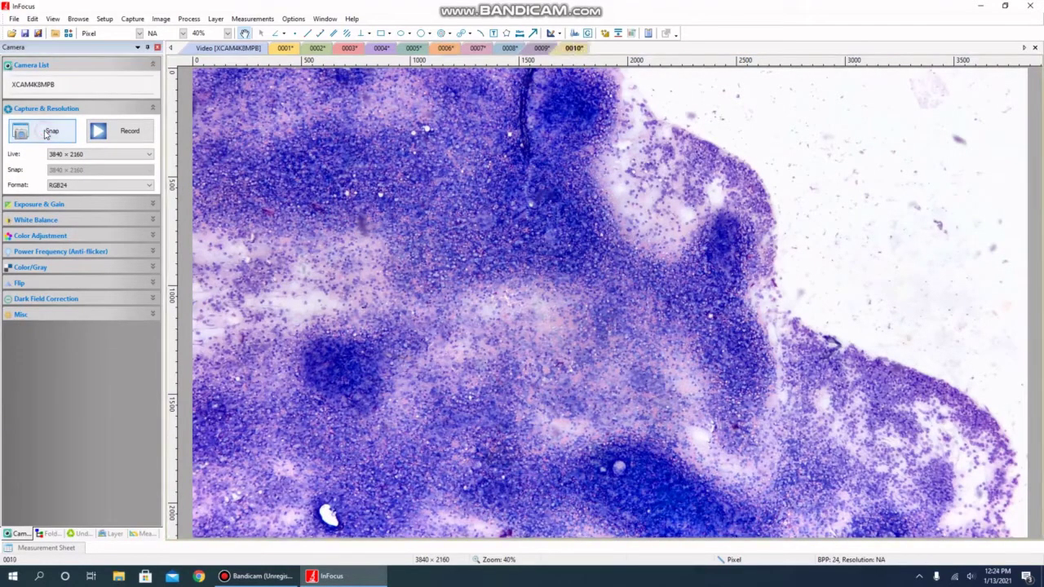
# Save image 0001 to the Desktop as a JPEG file named test
pyautogui.click(283, 48)
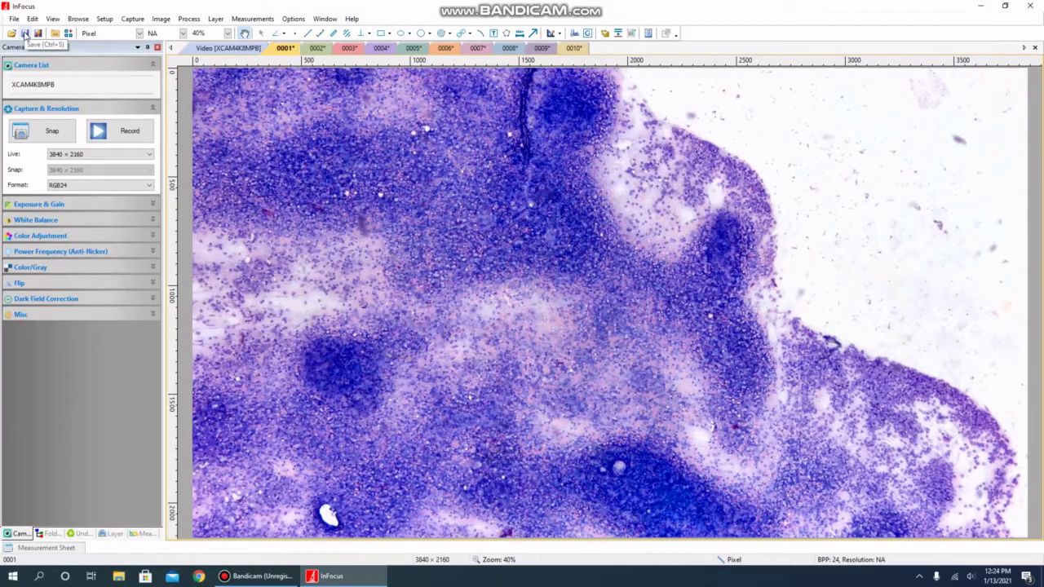
pyautogui.click(25, 36)
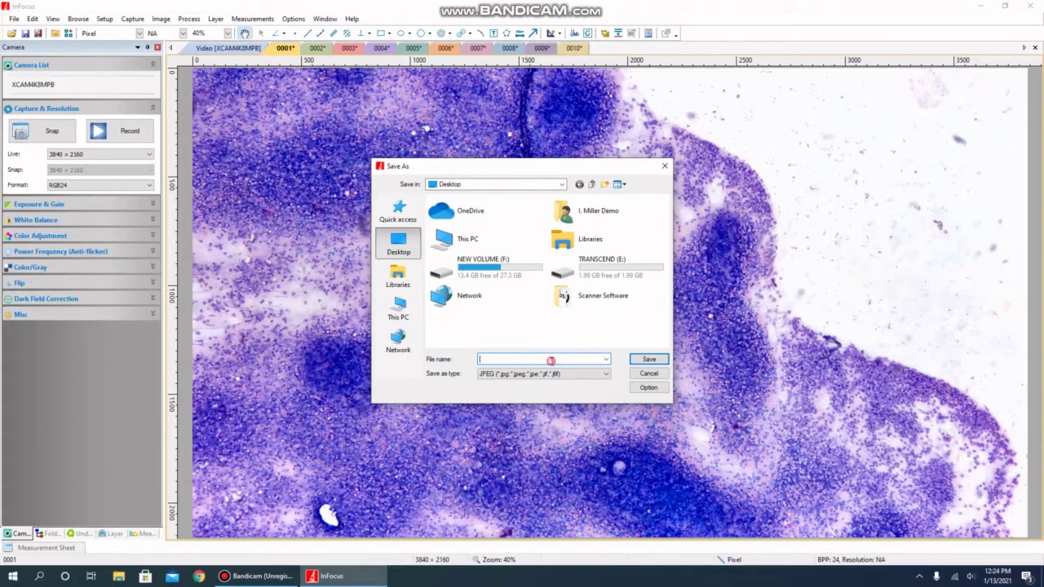
pyautogui.write('test')
pyautogui.click(551, 374)
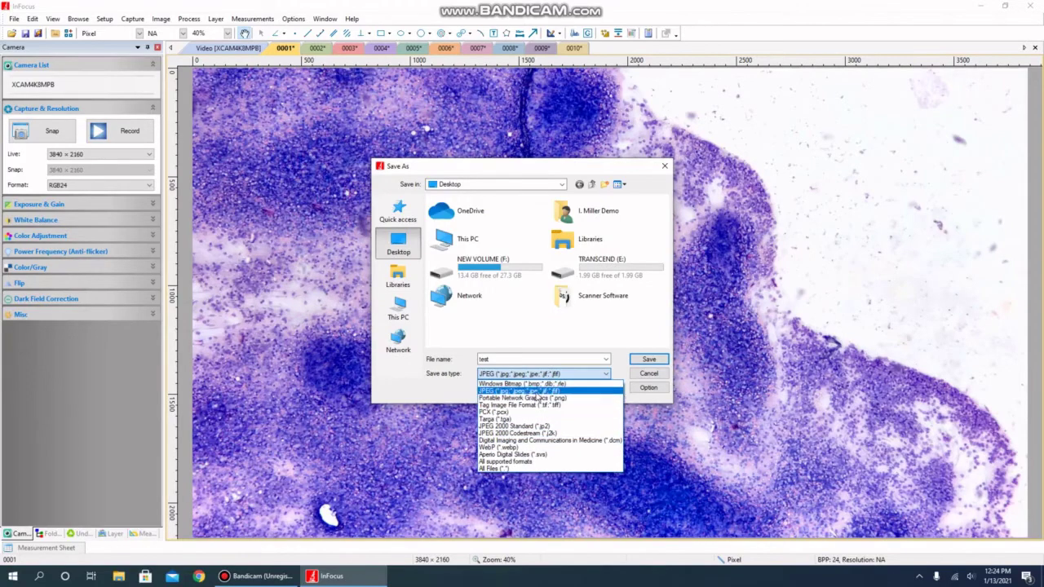
pyautogui.click(535, 391)
pyautogui.click(648, 358)
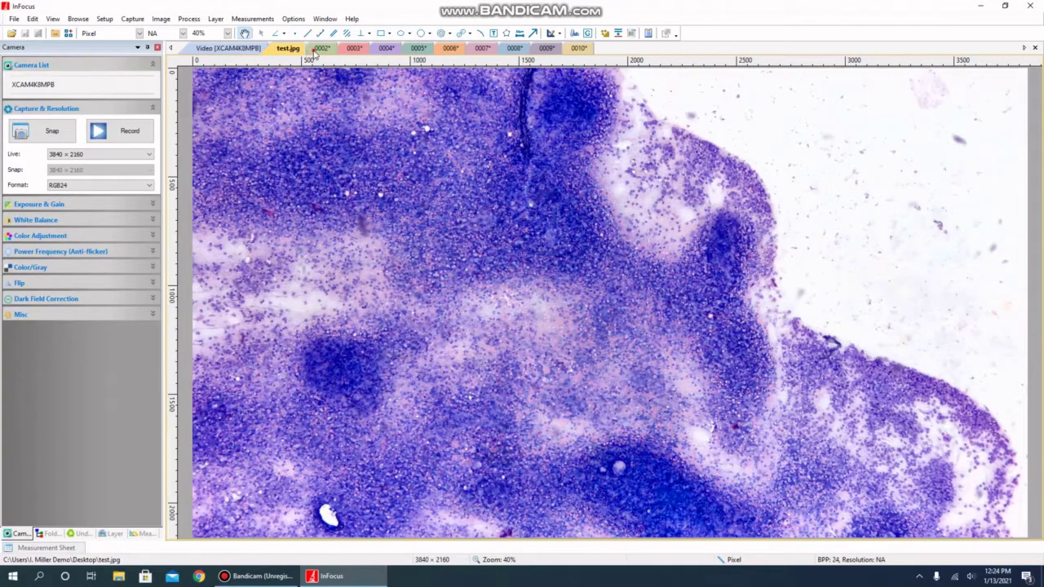
# Switch to image 0002 and choose the Desktop as the Quick Save base directory in the preferences
pyautogui.click(317, 50)
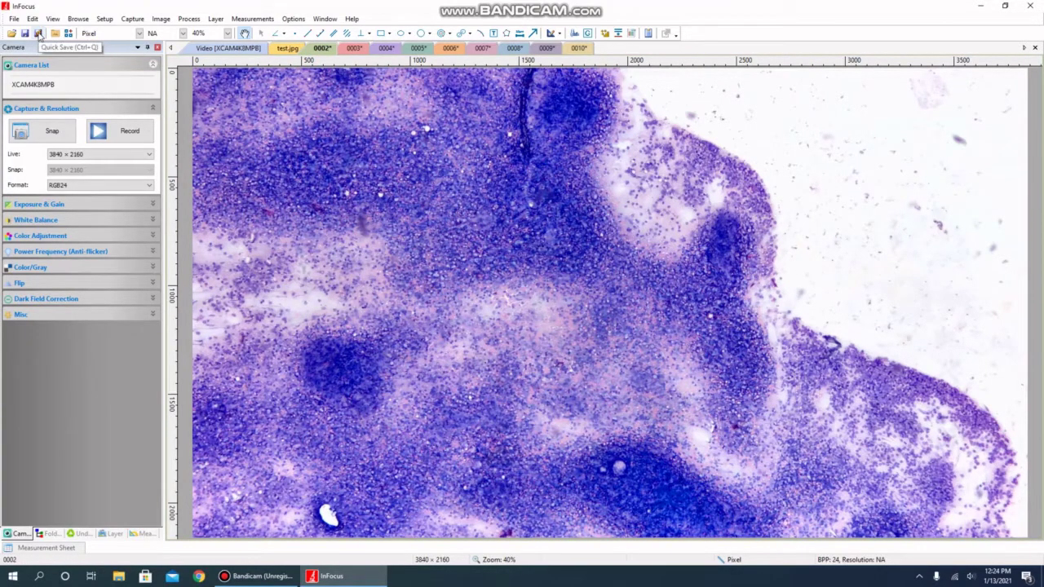
pyautogui.click(38, 32)
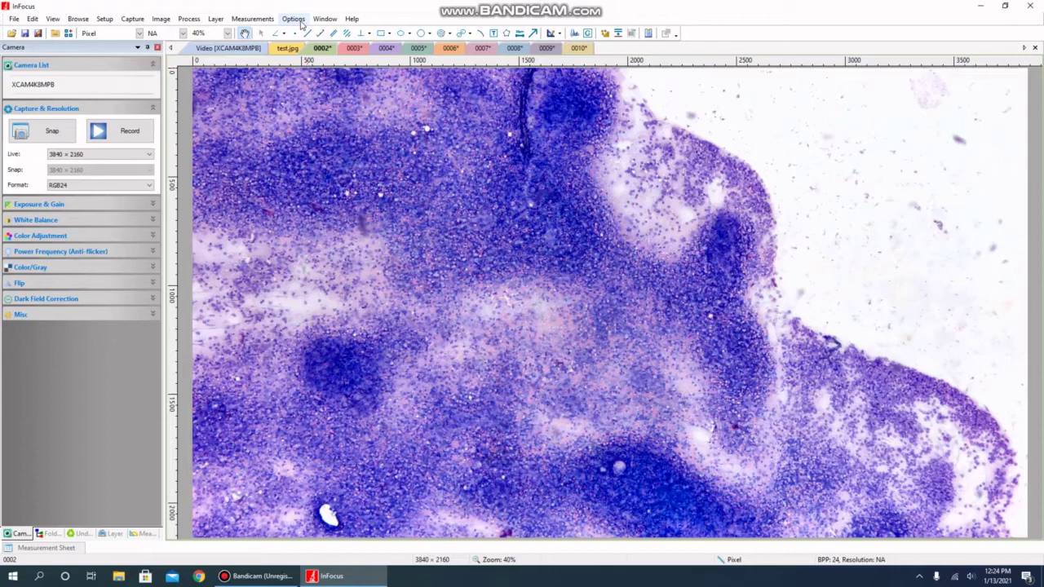
pyautogui.click(295, 19)
pyautogui.click(305, 31)
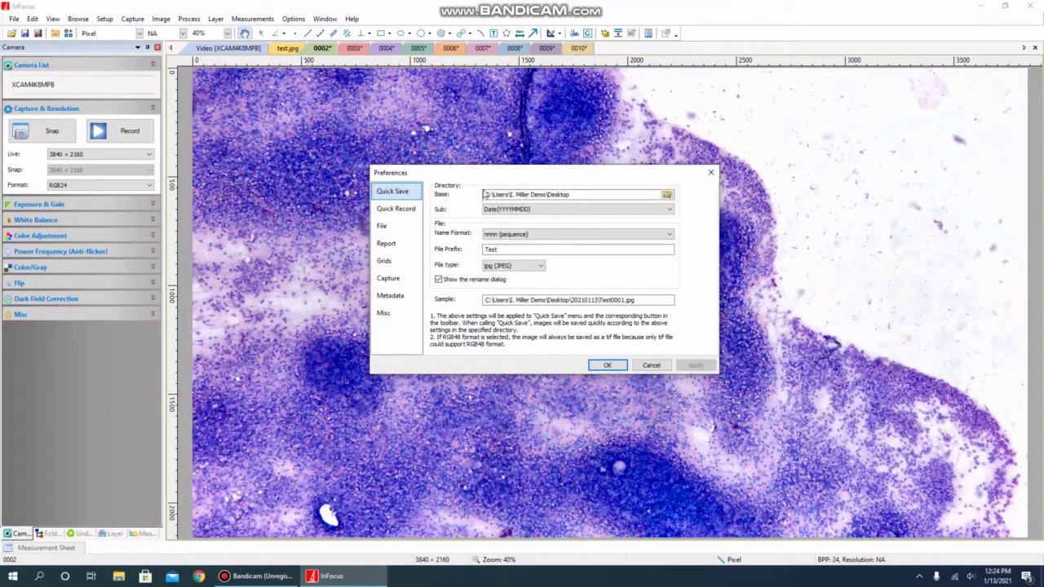
pyautogui.click(667, 195)
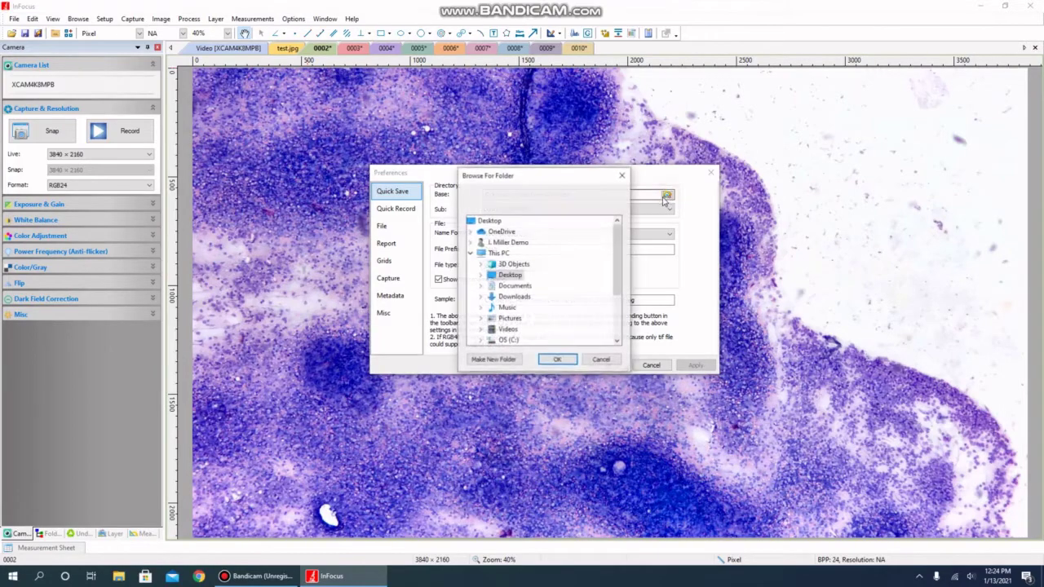
pyautogui.doubleClick(517, 278)
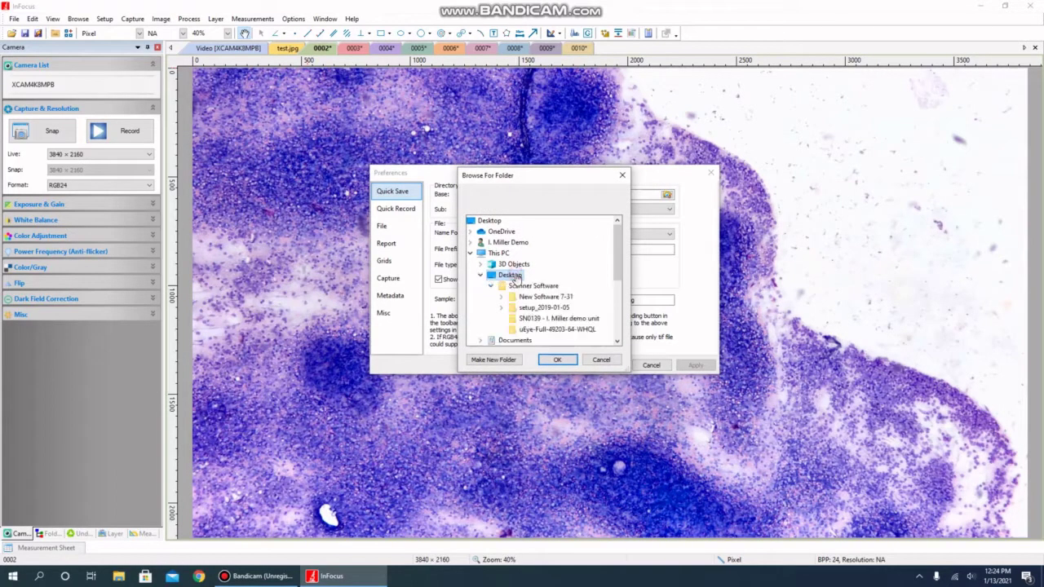
pyautogui.click(557, 359)
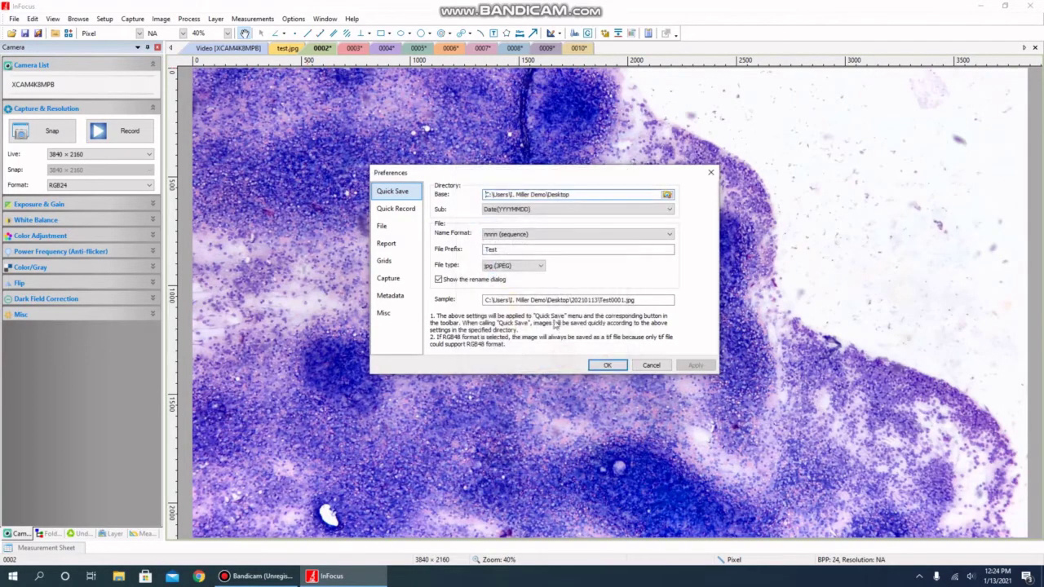
# Set the Quick Save subdirectory to None, and quick save image 0002 under the name Test0002
pyautogui.click(520, 211)
pyautogui.click(523, 220)
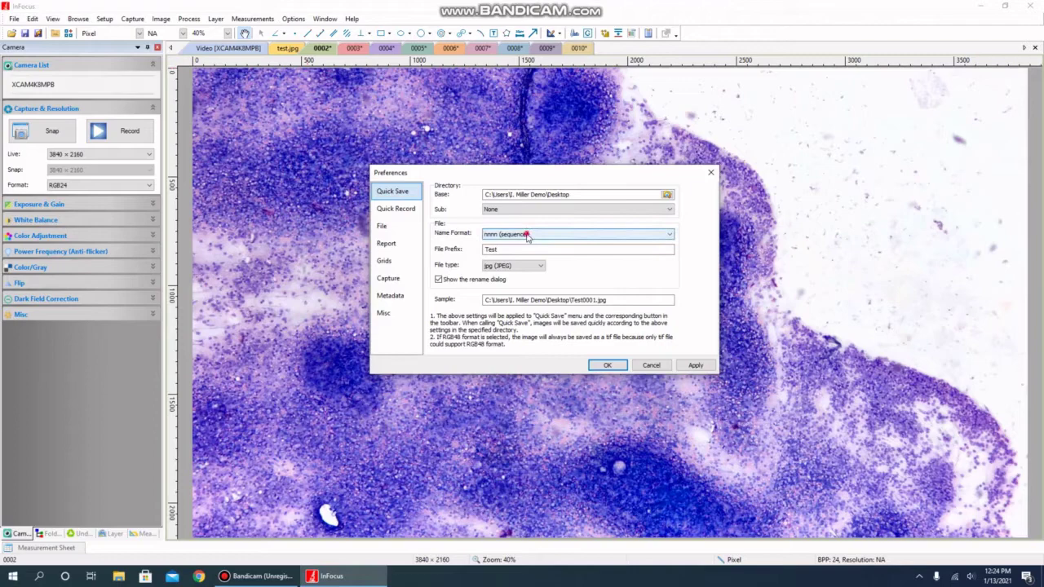
pyautogui.click(527, 235)
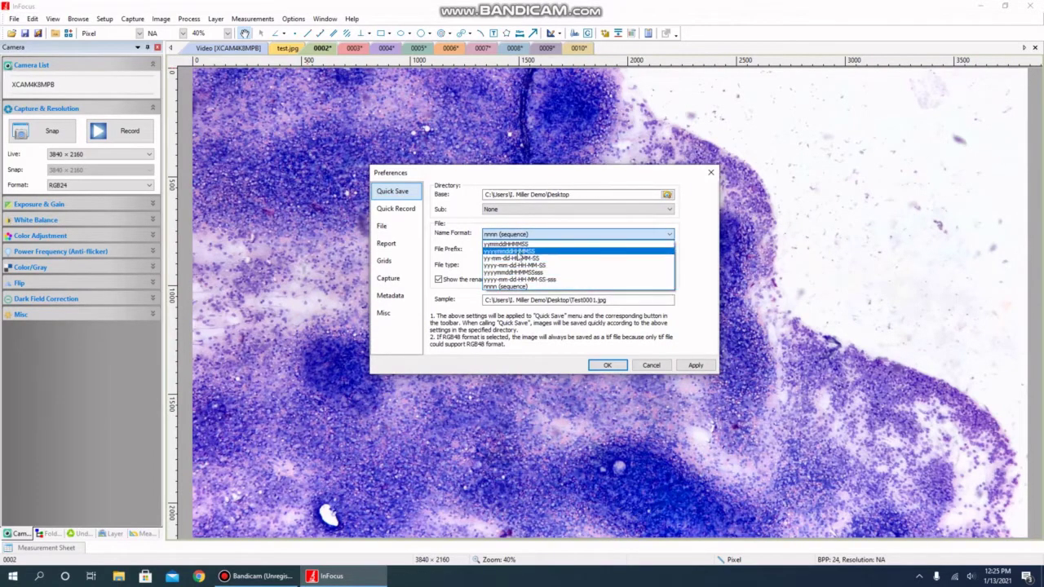
pyautogui.click(470, 249)
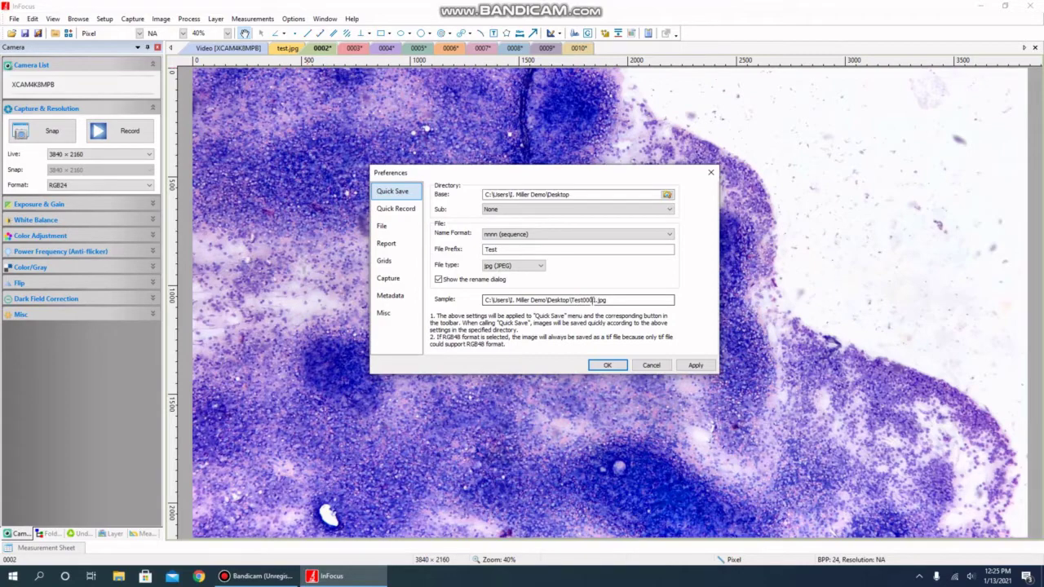
pyautogui.click(692, 365)
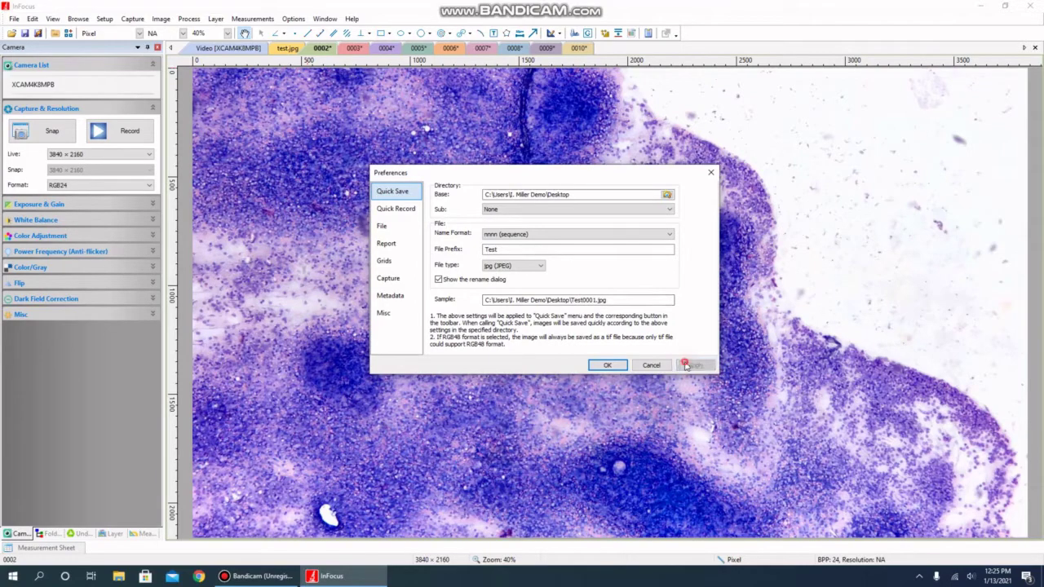
pyautogui.click(607, 364)
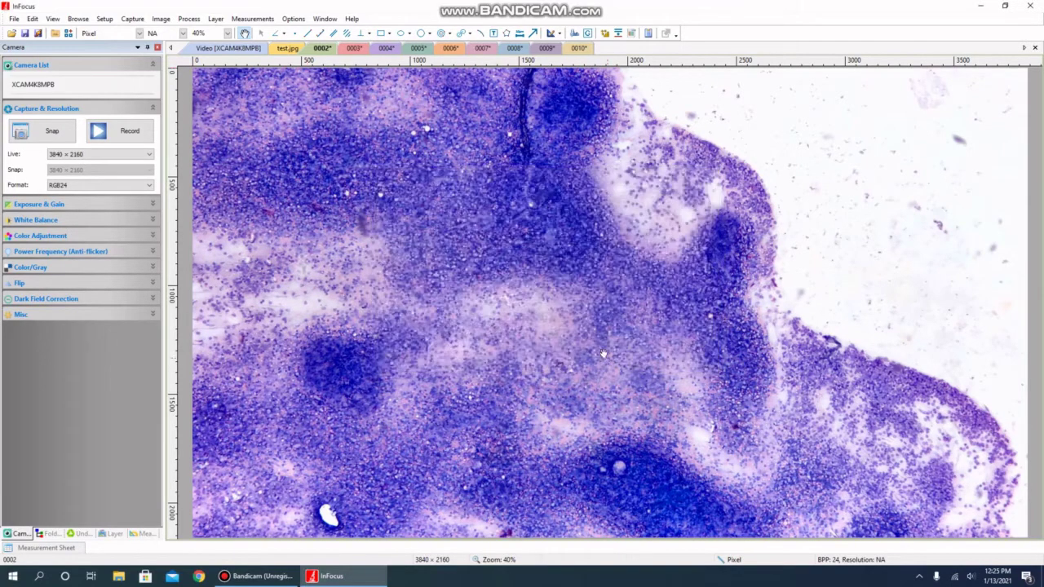
pyautogui.click(38, 34)
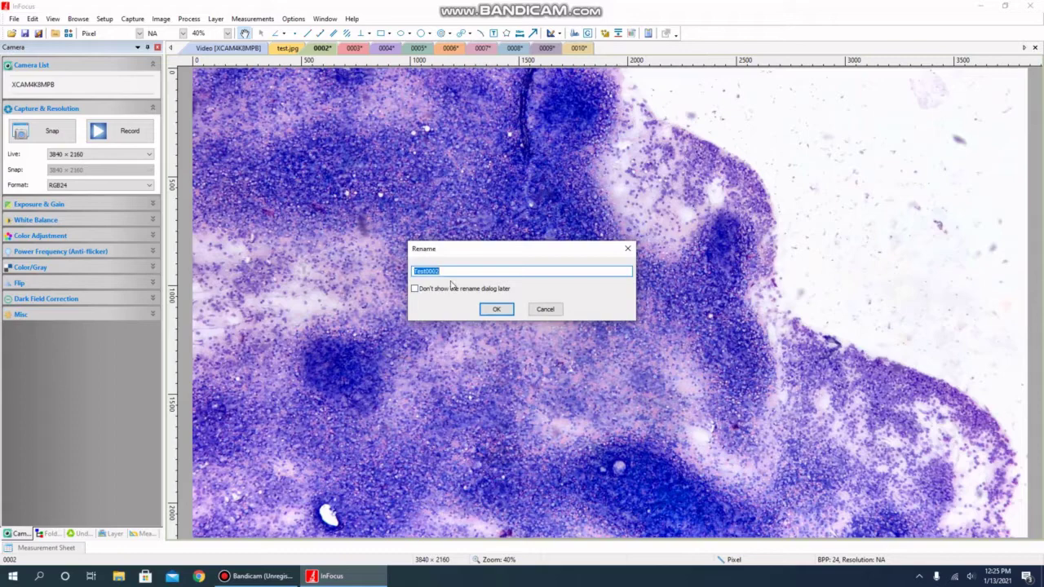
pyautogui.click(490, 310)
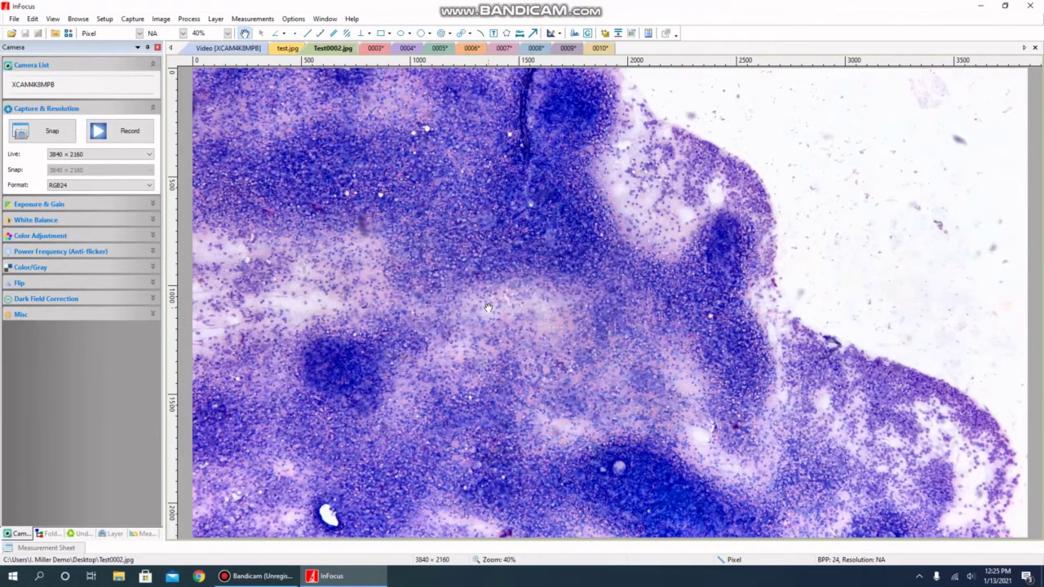
# Turn off the rename dialog in the Quick Save preferences and quick save image 0003
pyautogui.click(293, 18)
pyautogui.click(310, 31)
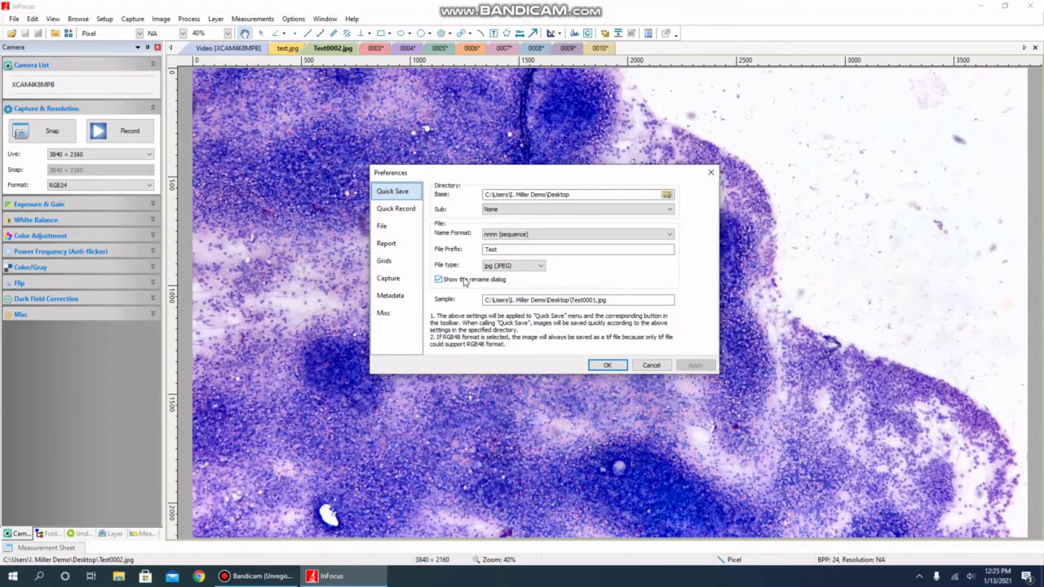
pyautogui.click(464, 280)
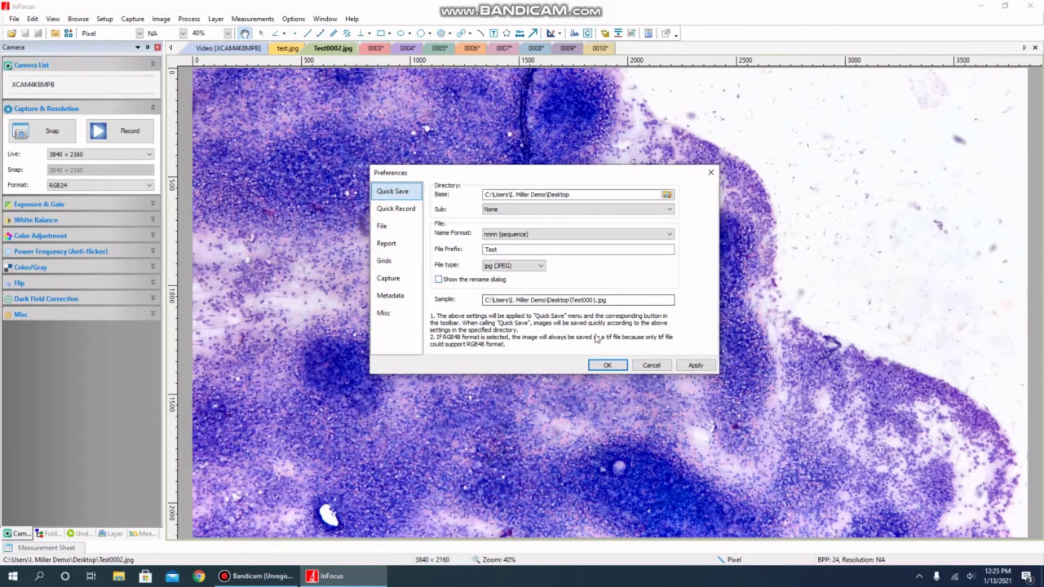
pyautogui.click(694, 365)
pyautogui.click(607, 366)
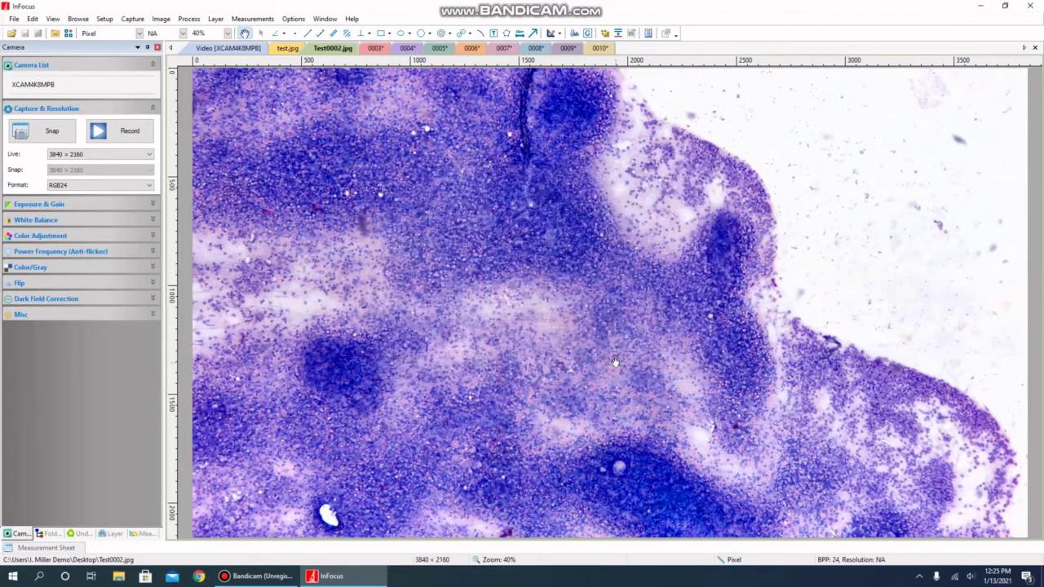
pyautogui.click(376, 48)
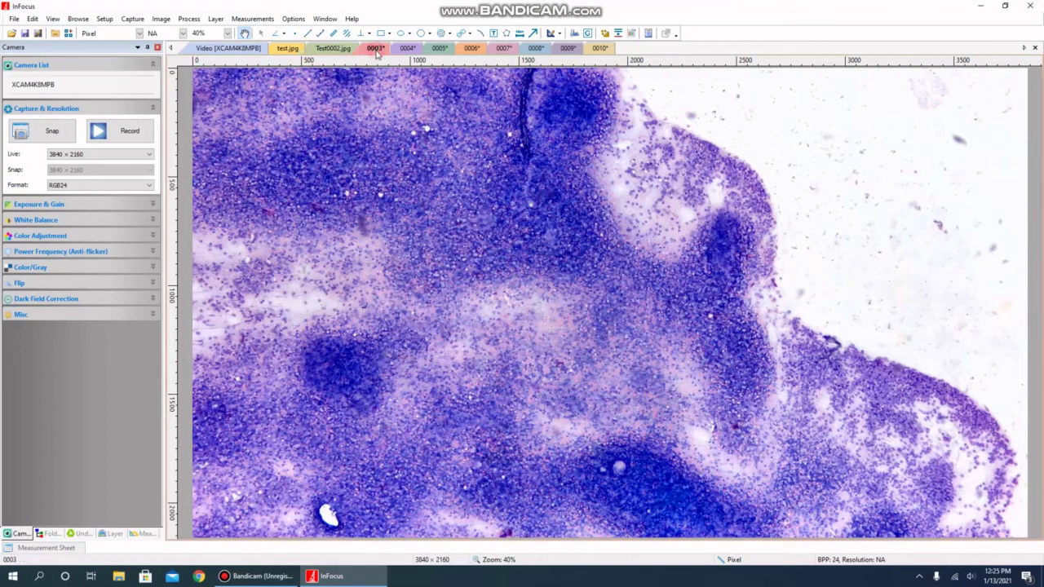
pyautogui.click(38, 34)
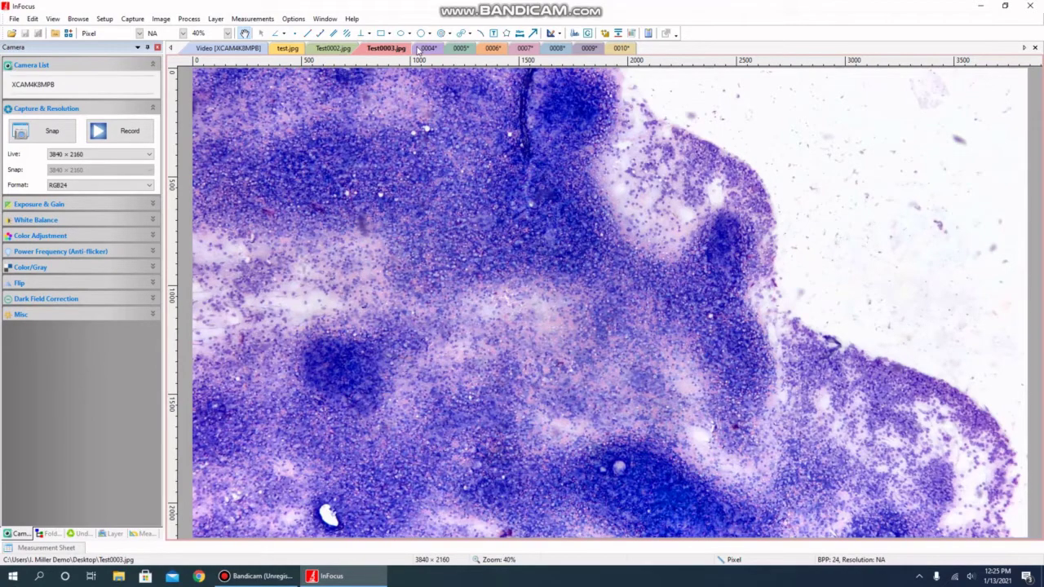
# Switch to image 0004, start a Batch Save and set its subdirectory to Date(YYYYMMDD)
pyautogui.click(426, 50)
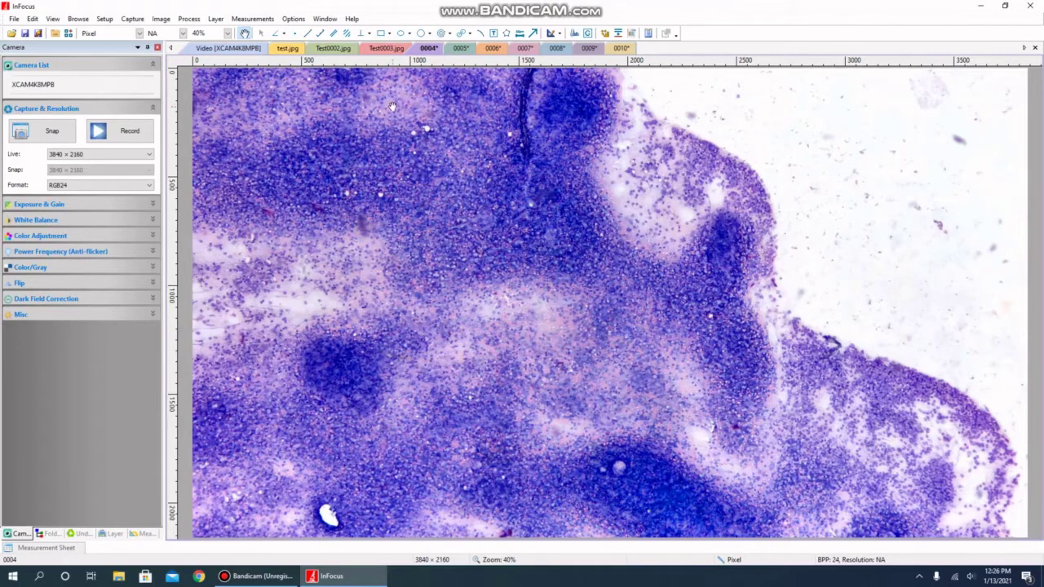
pyautogui.click(32, 18)
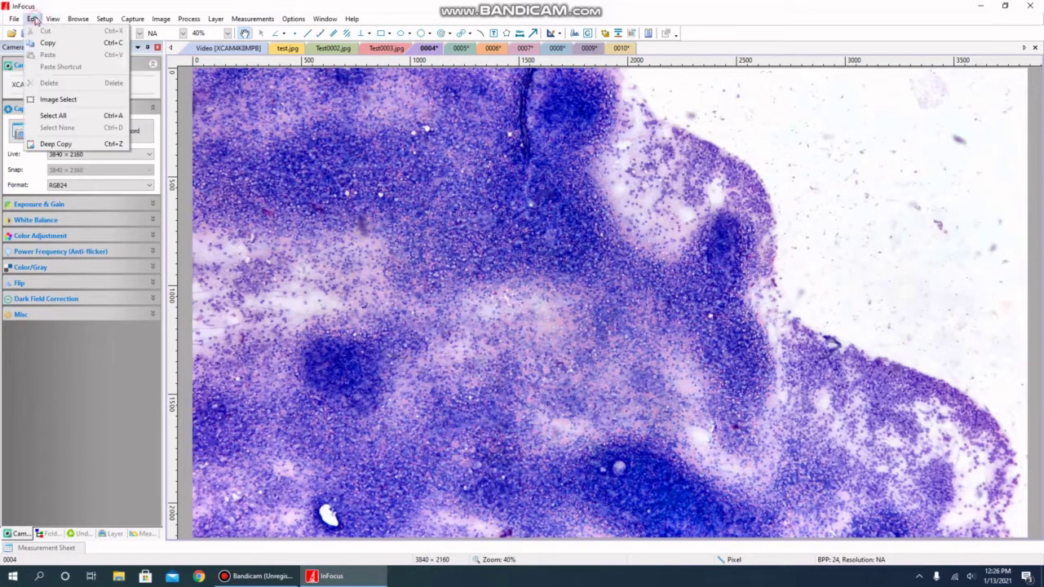
pyautogui.moveTo(14, 18)
pyautogui.click(39, 107)
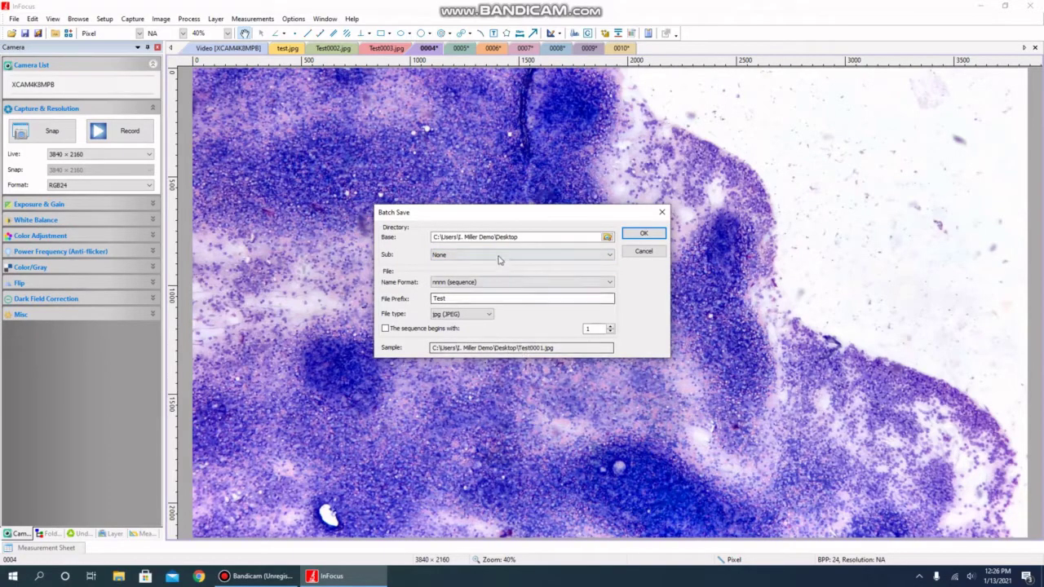
pyautogui.click(501, 254)
pyautogui.click(505, 271)
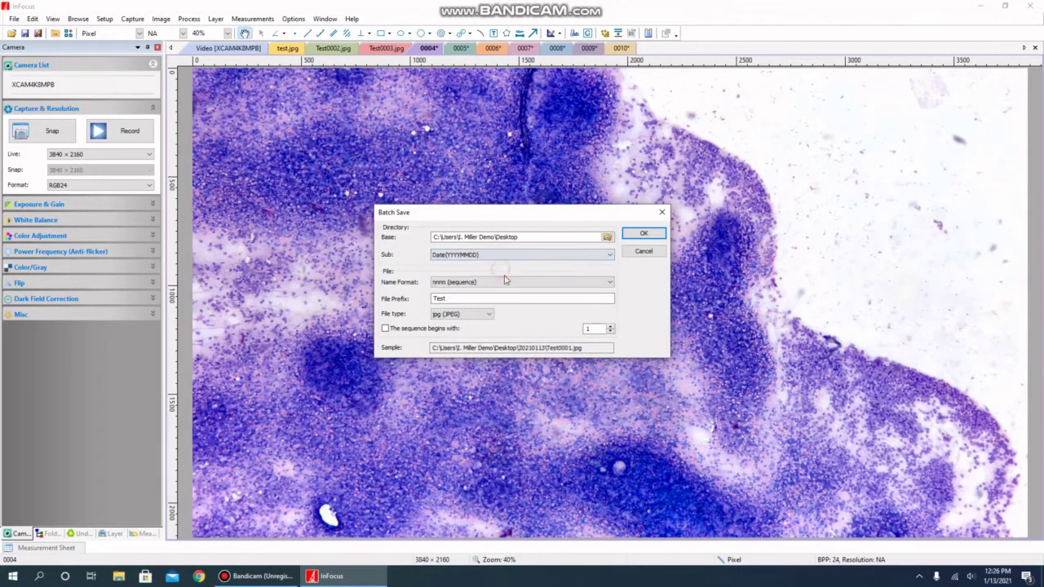
# Batch save the unsaved images with the nnnn (sequence) name format, the file prefix Test and the jpg (JPEG) file type
pyautogui.click(522, 347)
pyautogui.click(482, 282)
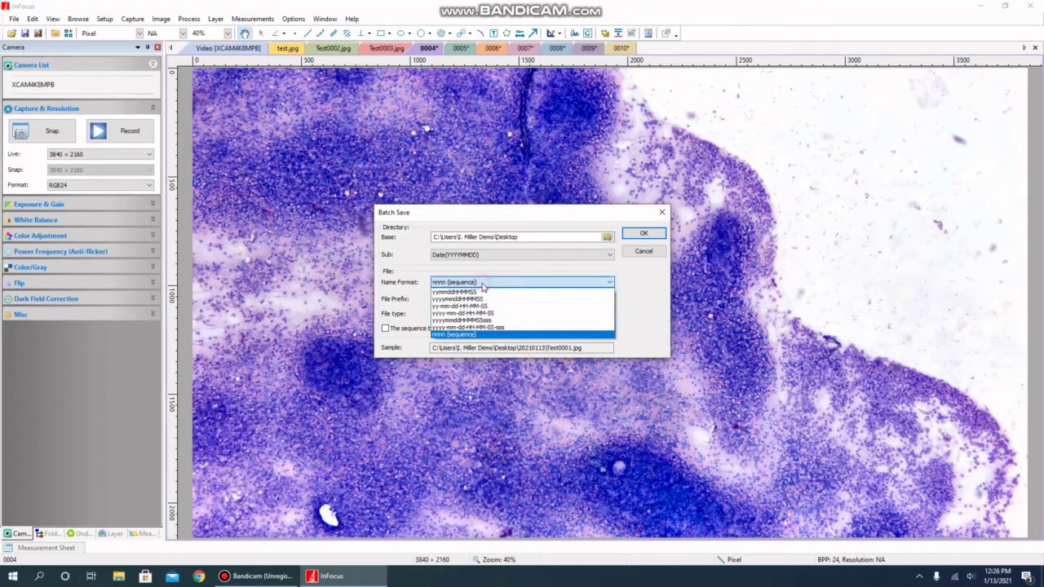
pyautogui.click(482, 283)
pyautogui.click(462, 298)
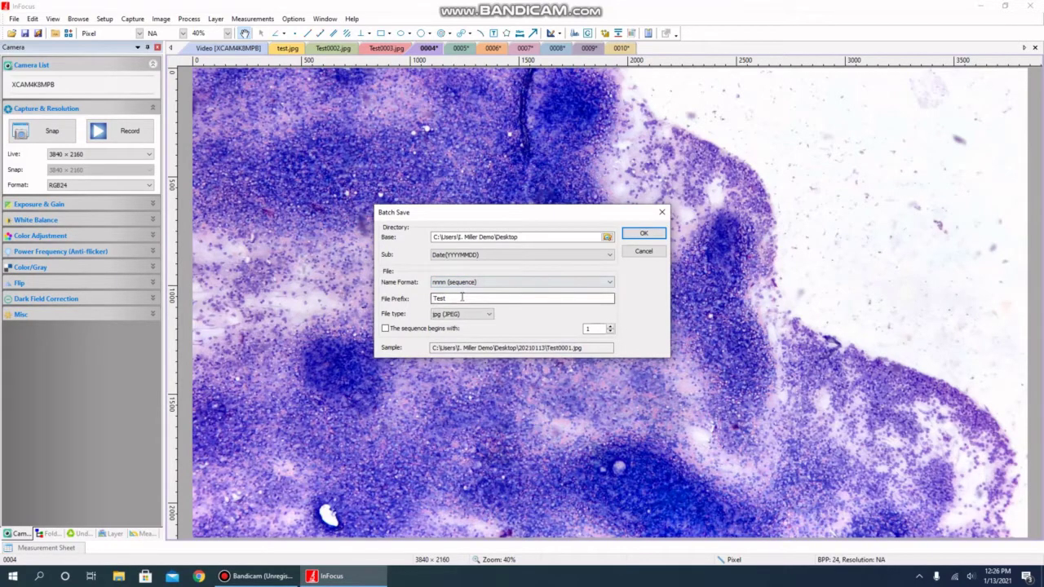
pyautogui.click(469, 315)
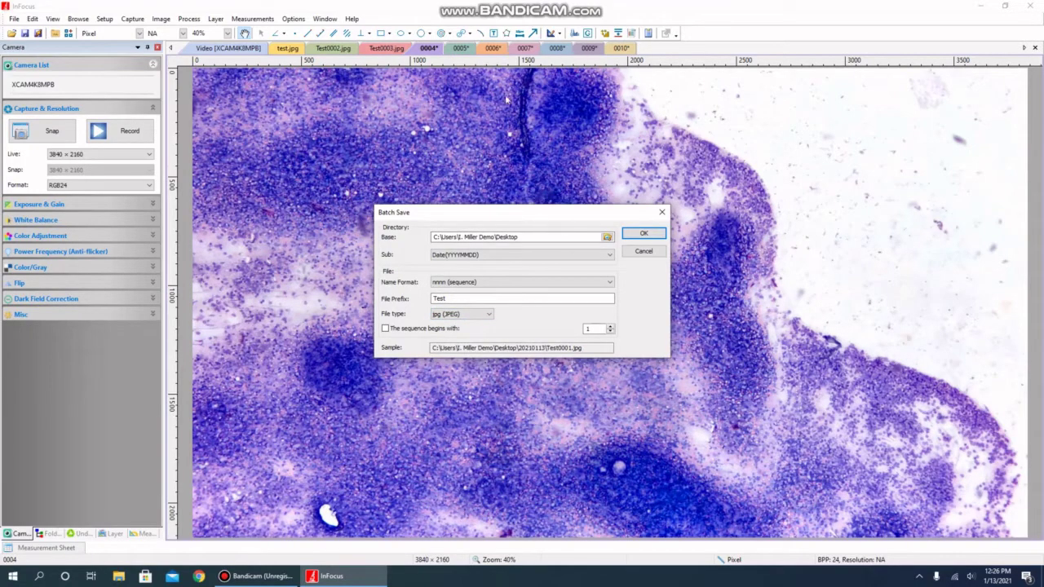
pyautogui.click(635, 236)
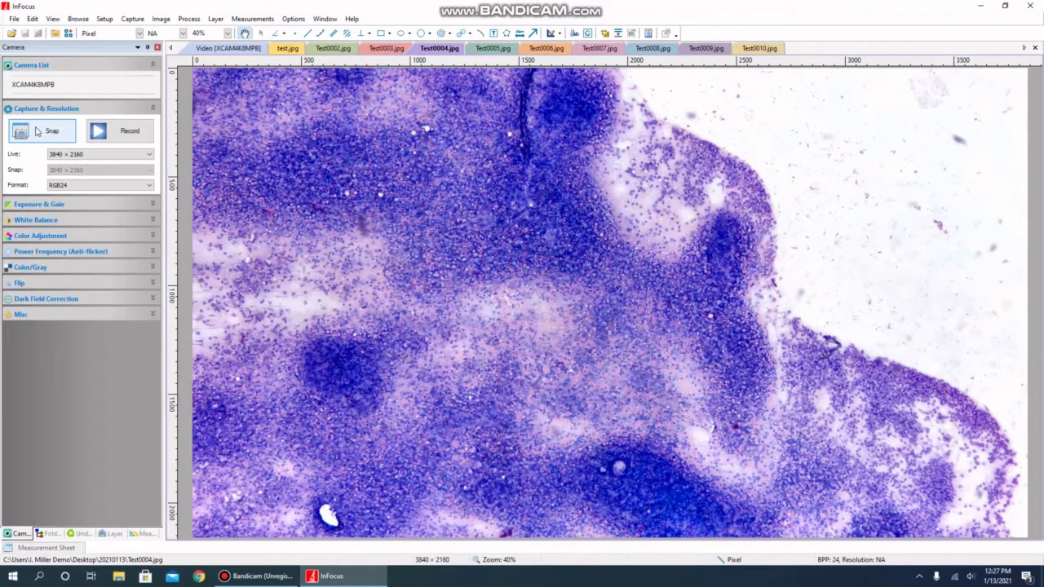
# Snap two more images and close the newest one, saving it to the Desktop as a JPEG file named test1
pyautogui.click(36, 131)
pyautogui.click(35, 132)
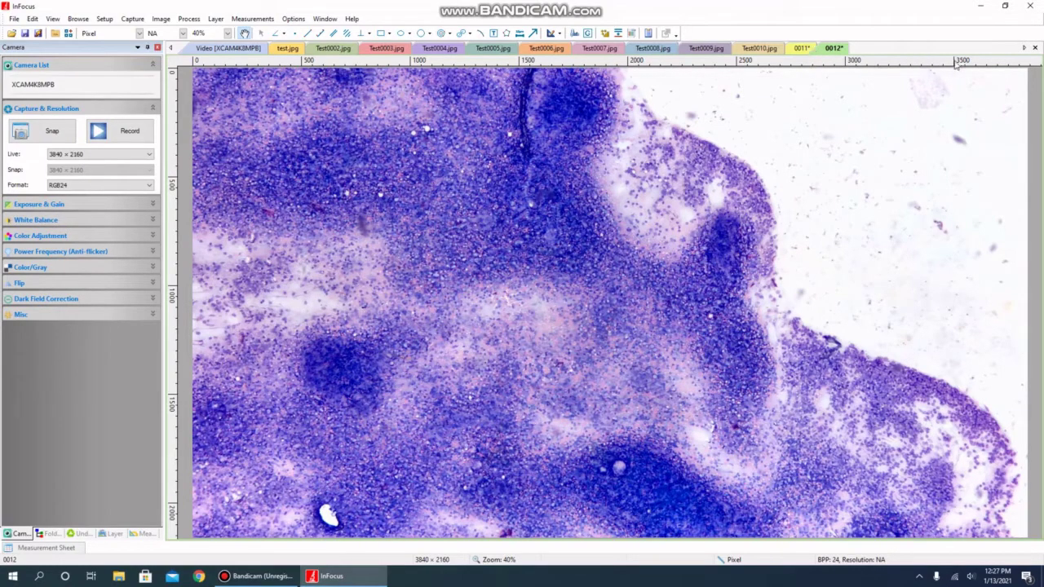
pyautogui.click(1034, 48)
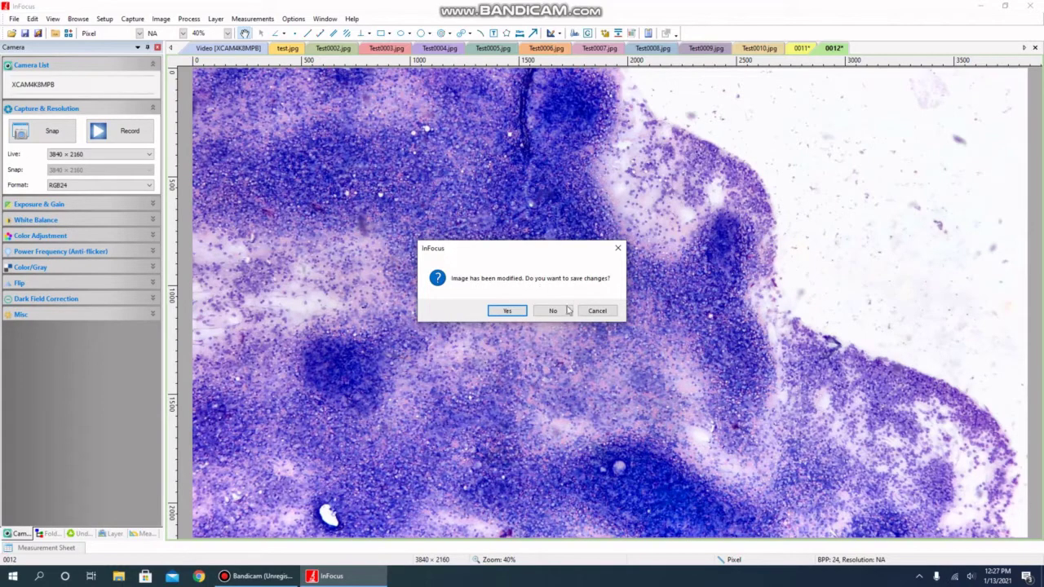
pyautogui.click(507, 310)
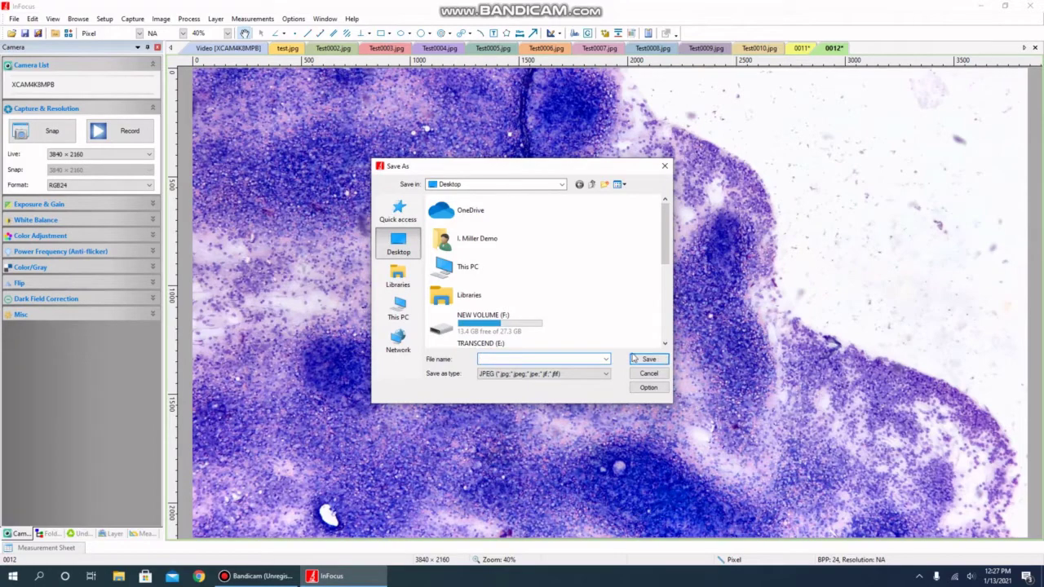
pyautogui.write('test1')
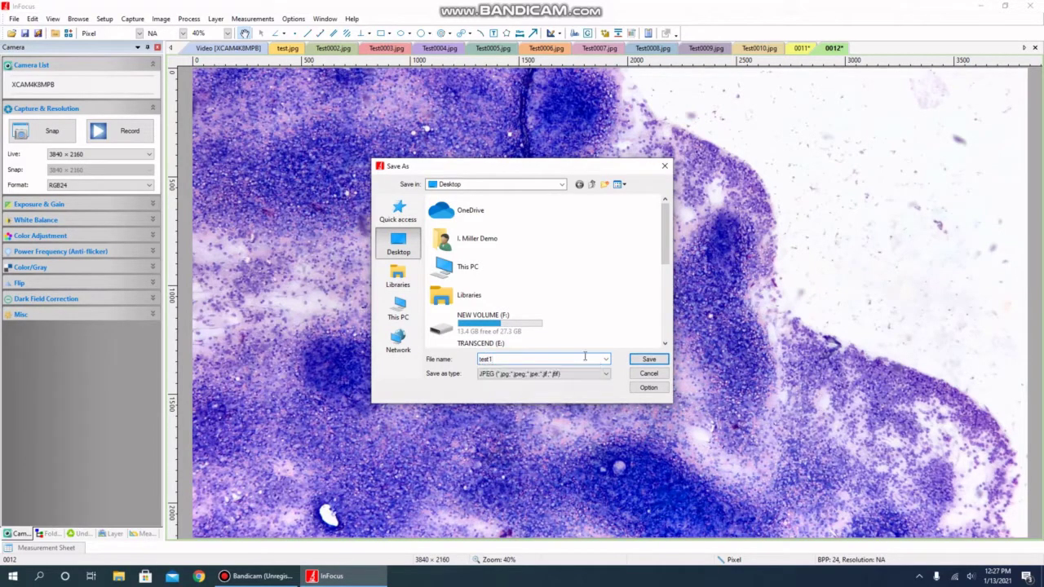
pyautogui.press('Return')
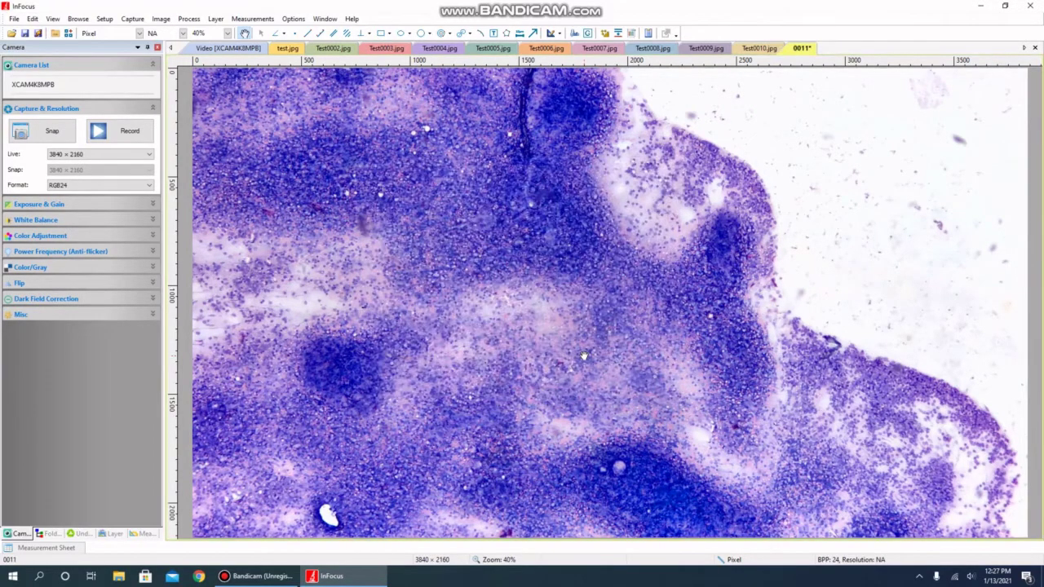